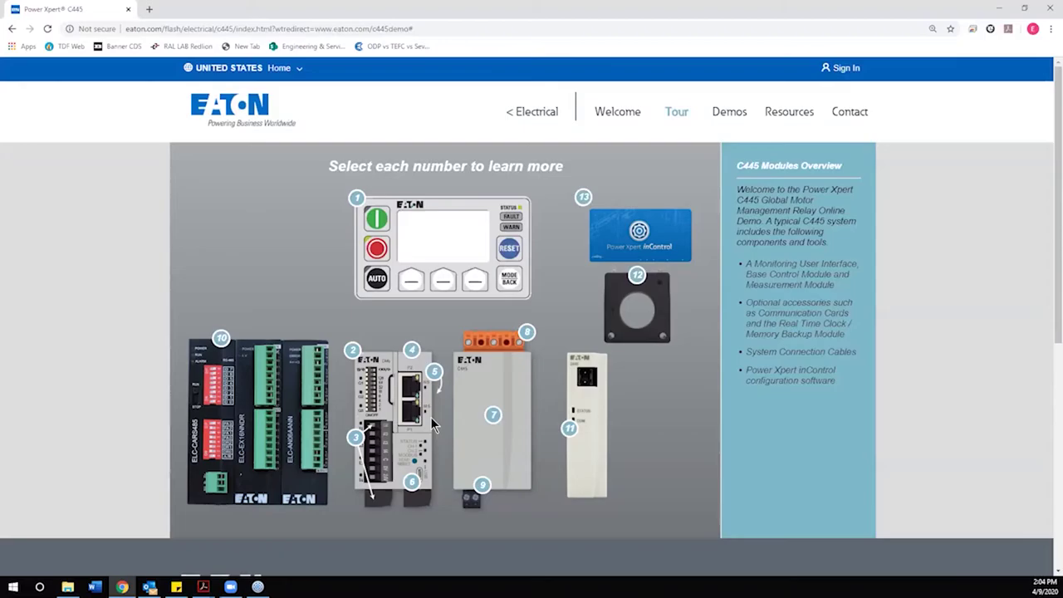
Step: In inControl, add a Modbus TCP node and list its devices: PowerXL DG1, PowerXL DH1, C445
left_click(268, 583)
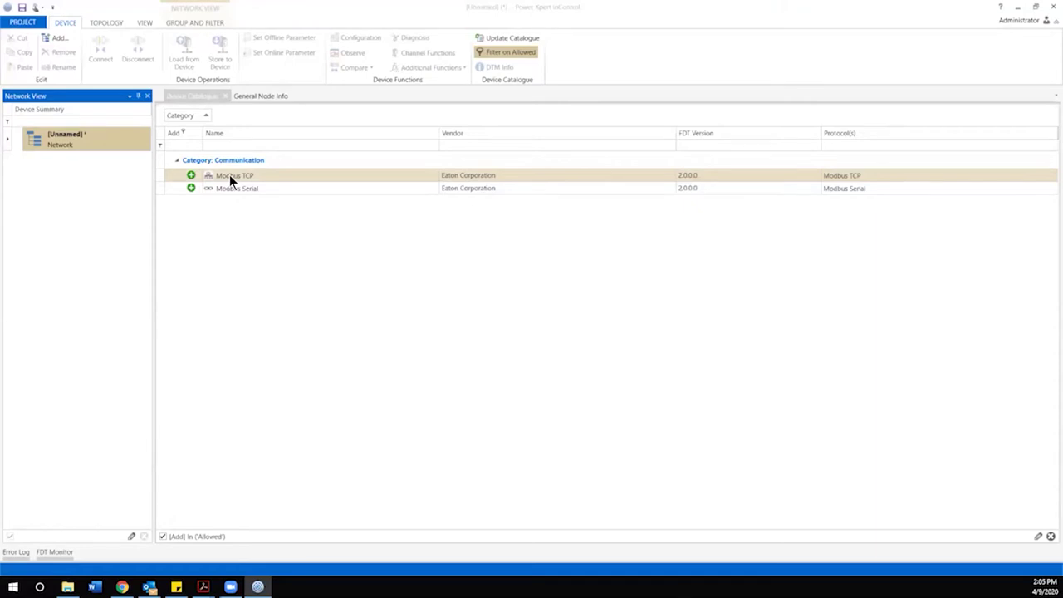
double_click(229, 175)
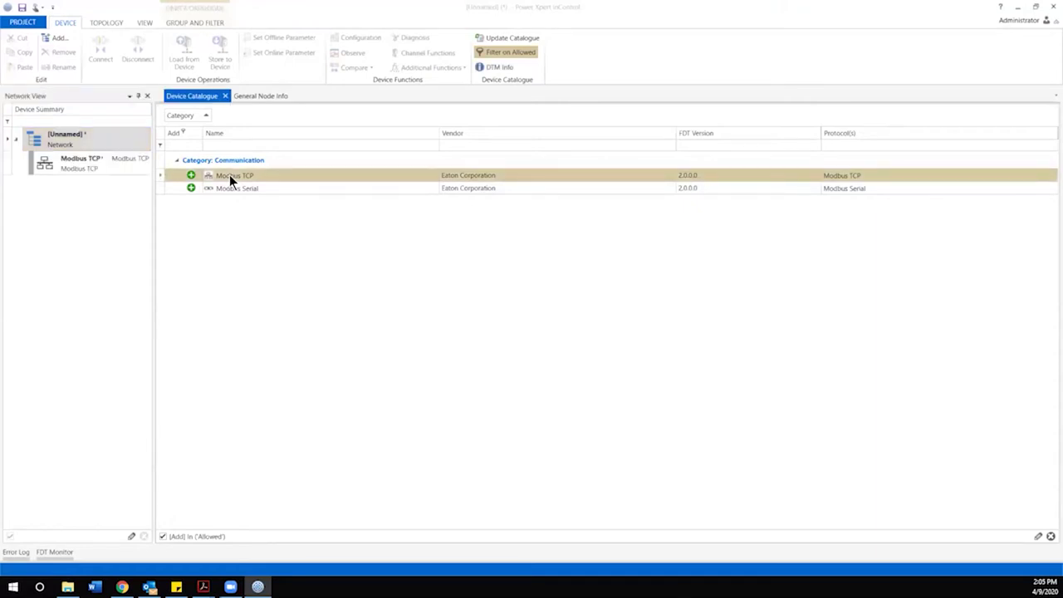
mouse_move(75, 164)
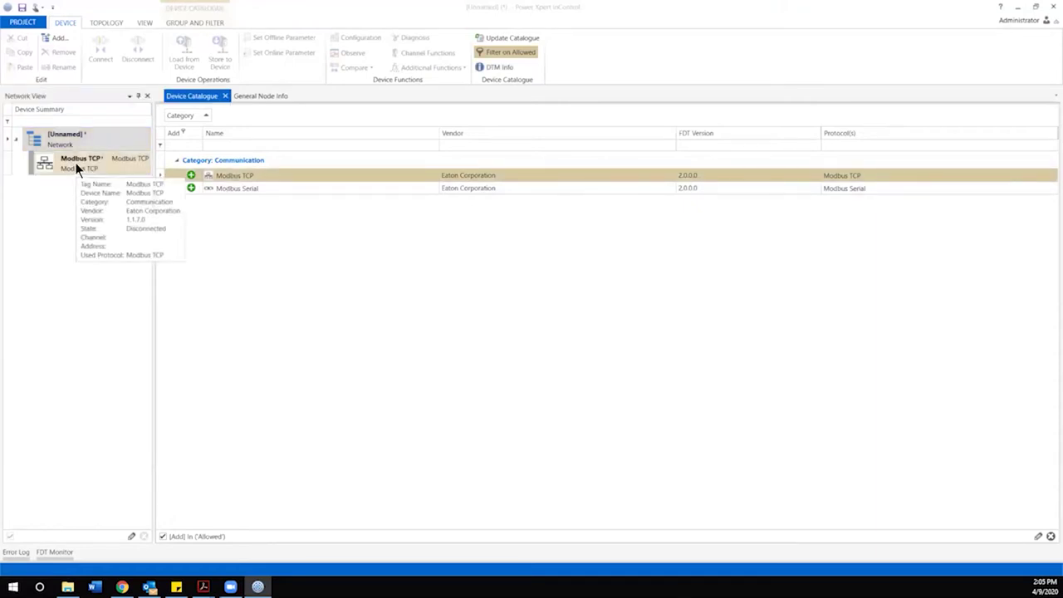
left_click(75, 163)
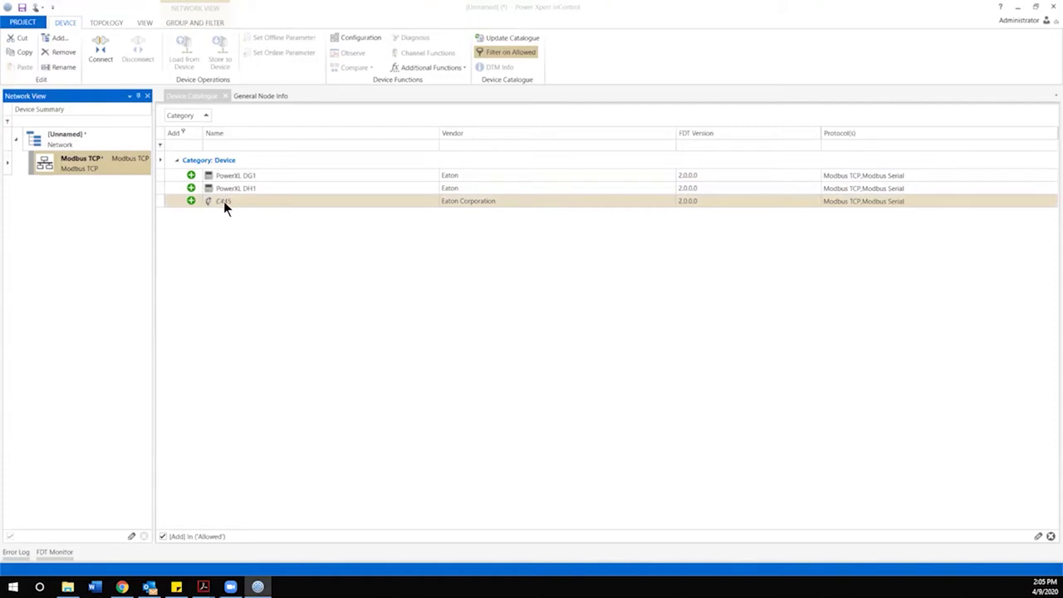
Step: Add a C445 relay under the Modbus TCP node at IP address 192.168.1.254
double_click(224, 201)
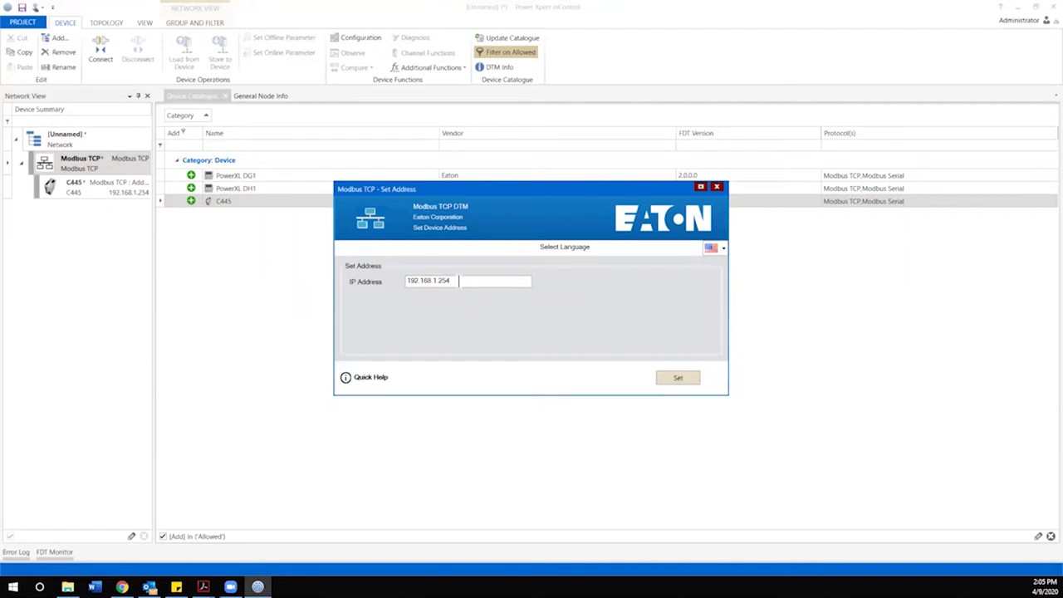
key("BackSpace")
left_click(675, 379)
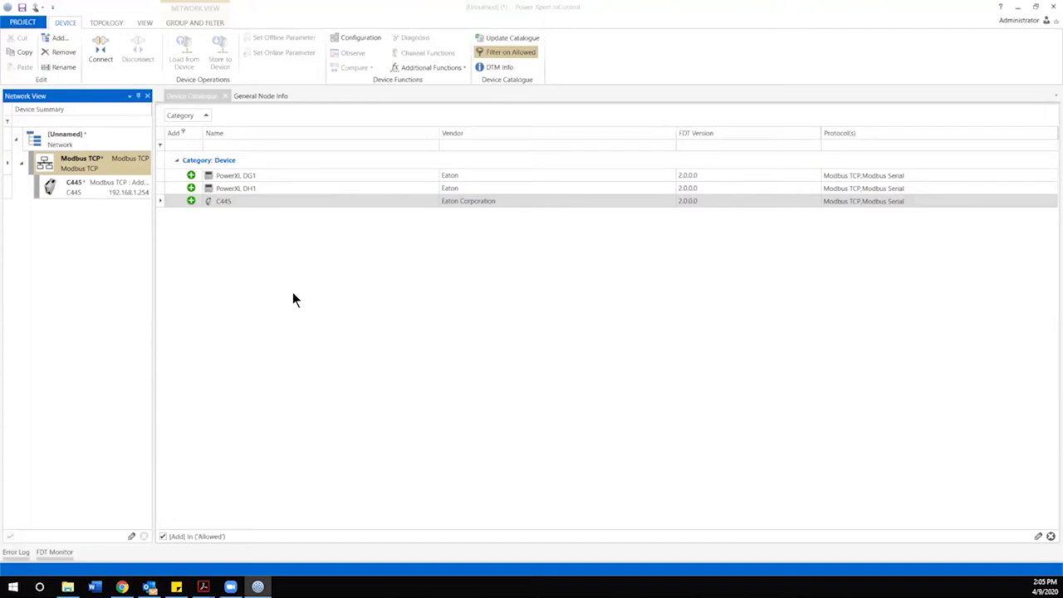
left_click(219, 201)
Step: Open the C445 OfflineParameters Set-Up Wizard at its communication timeouts (Modbus TCP 2000 ms)
double_click(97, 185)
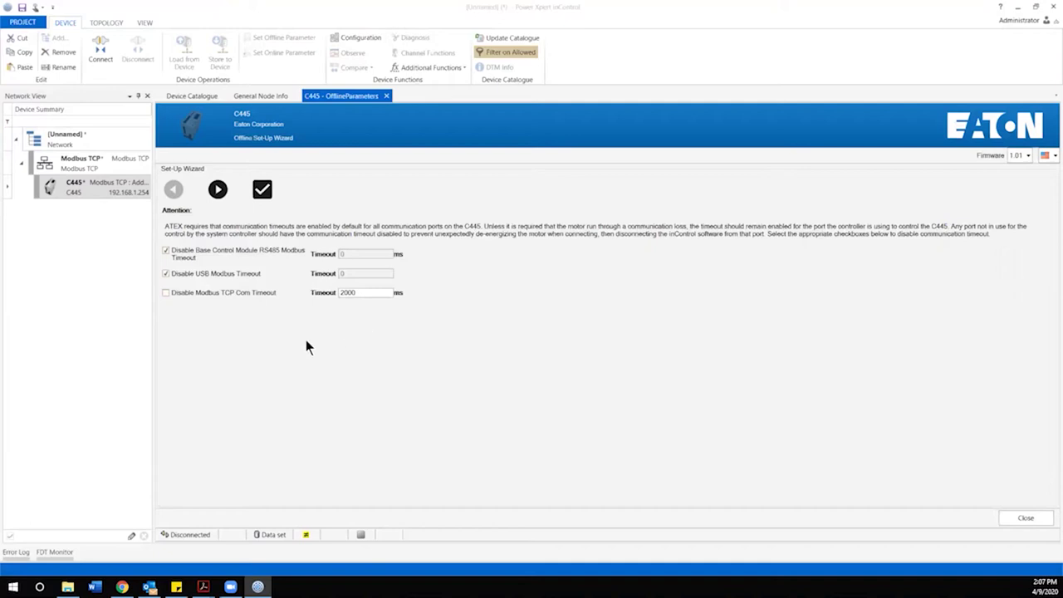
Step: Advance the C445 wizard to the operation-mode page and bring up the measurement module choices
left_click(218, 189)
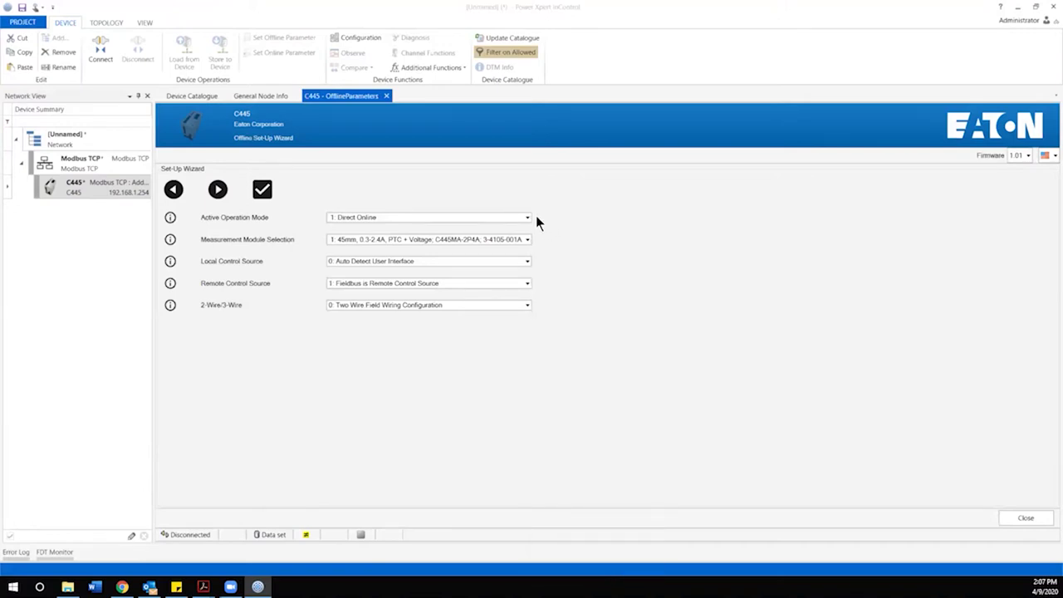
mouse_move(526, 218)
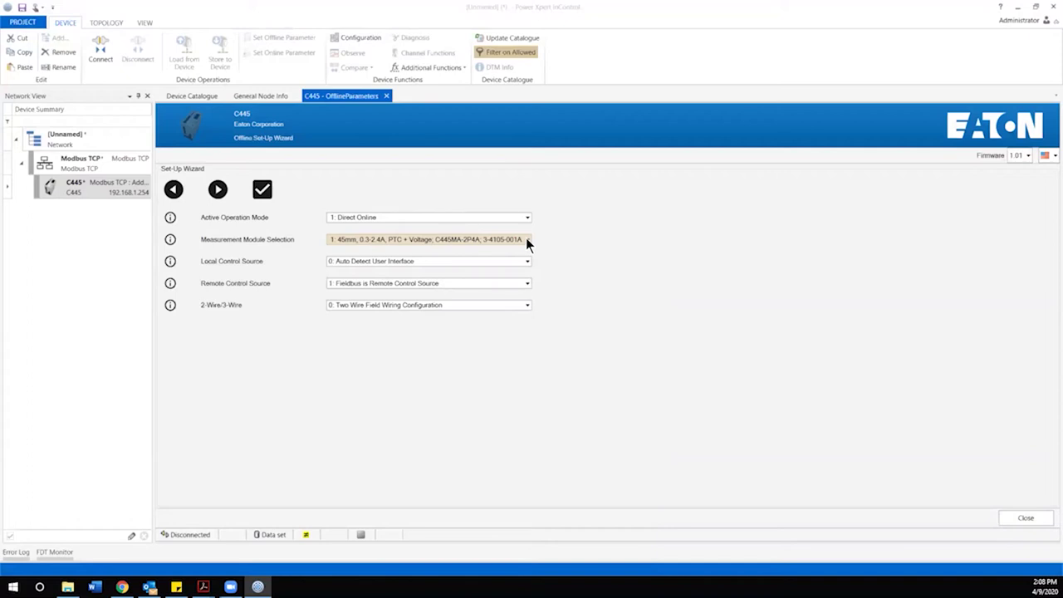
left_click(526, 238)
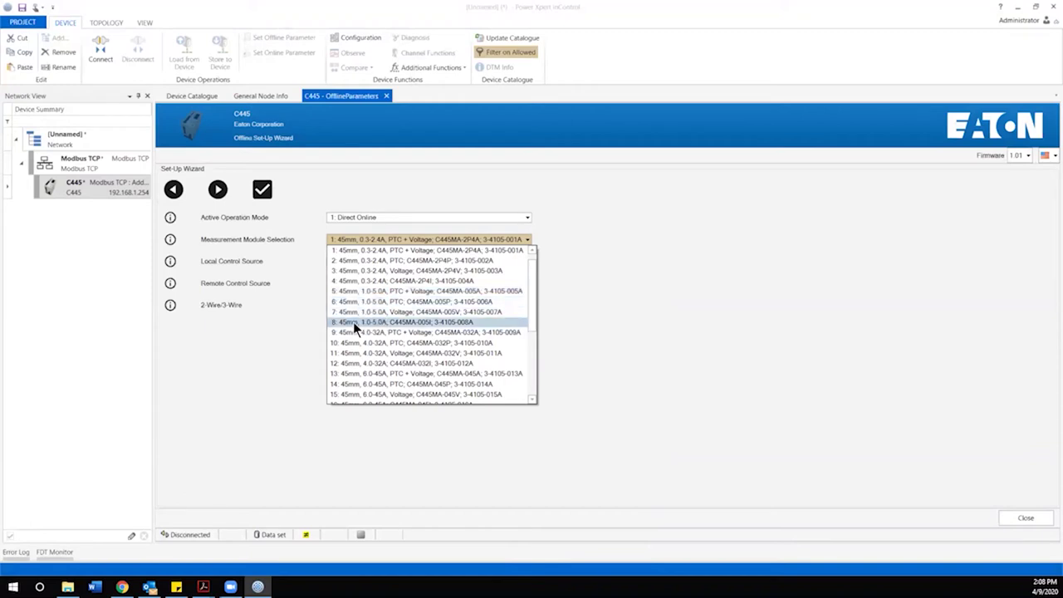
Step: Choose measurement module 8: 45mm 1.0-5.0A, User Interface local control, Fieldbus remote control, Two Wire wiring
left_click(353, 321)
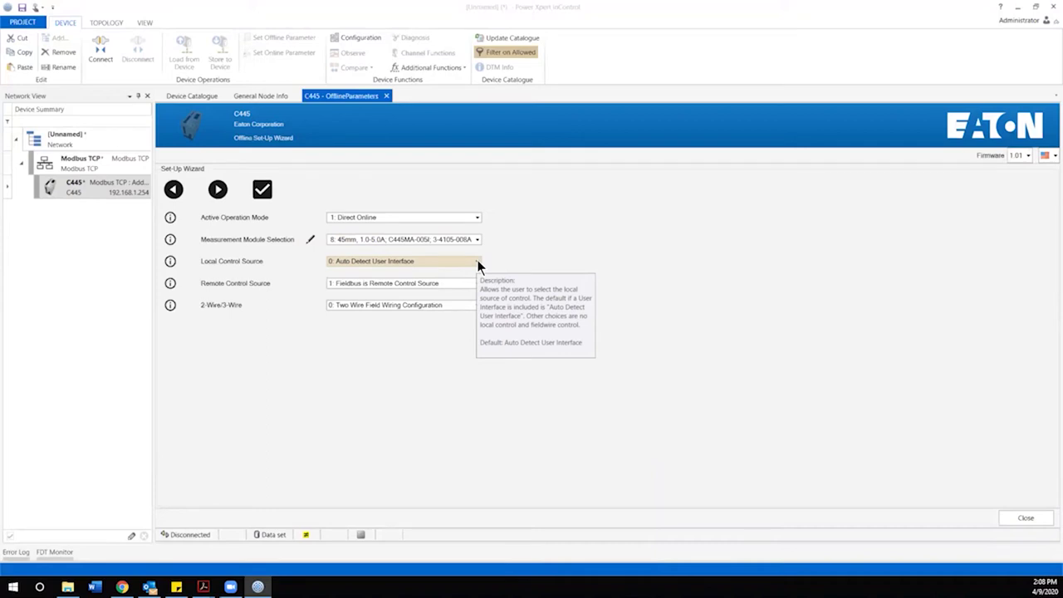
left_click(477, 260)
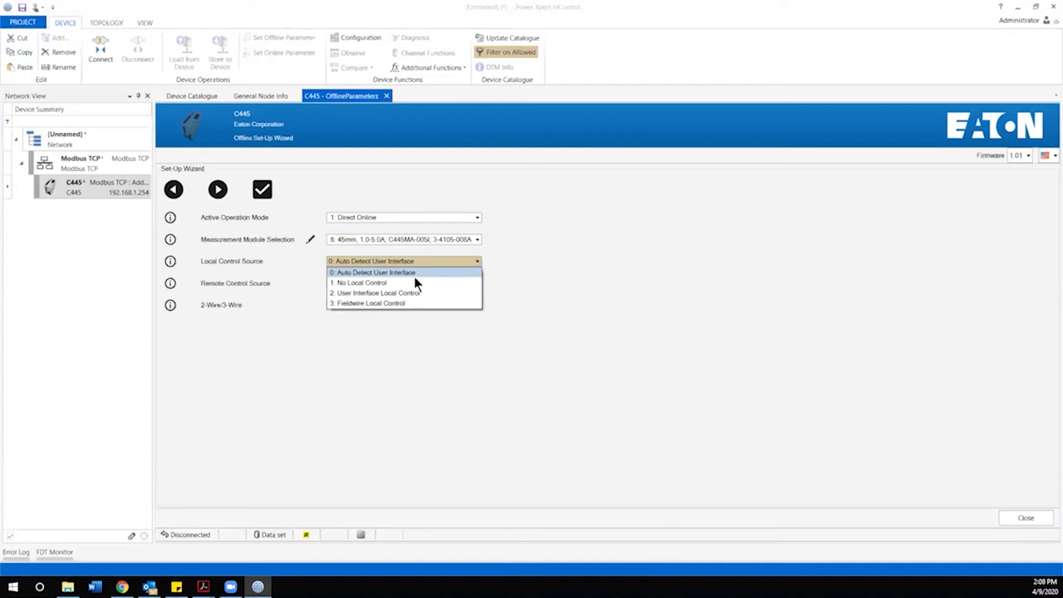
left_click(369, 292)
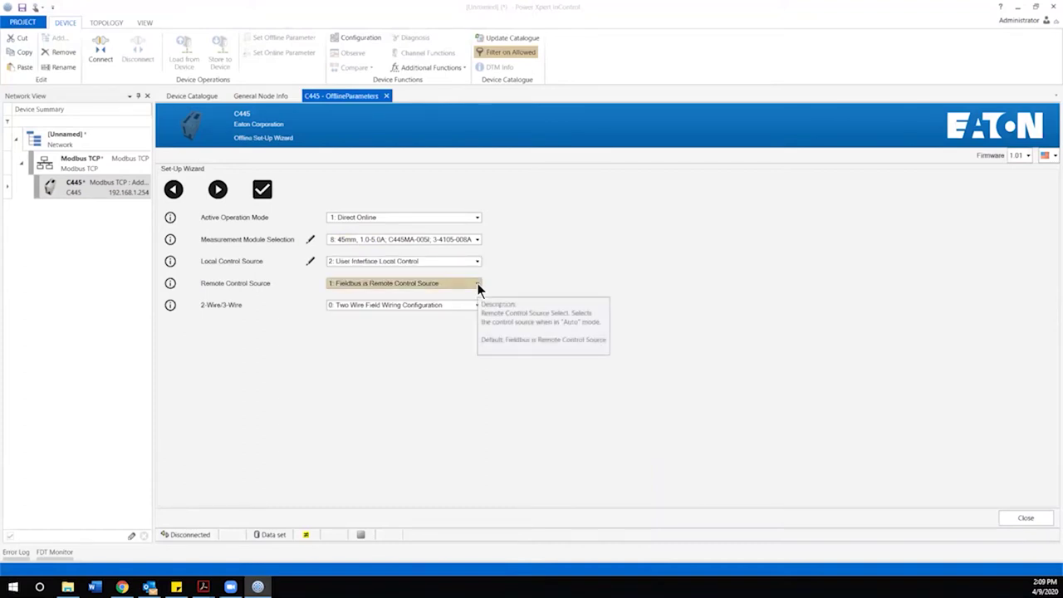
left_click(477, 283)
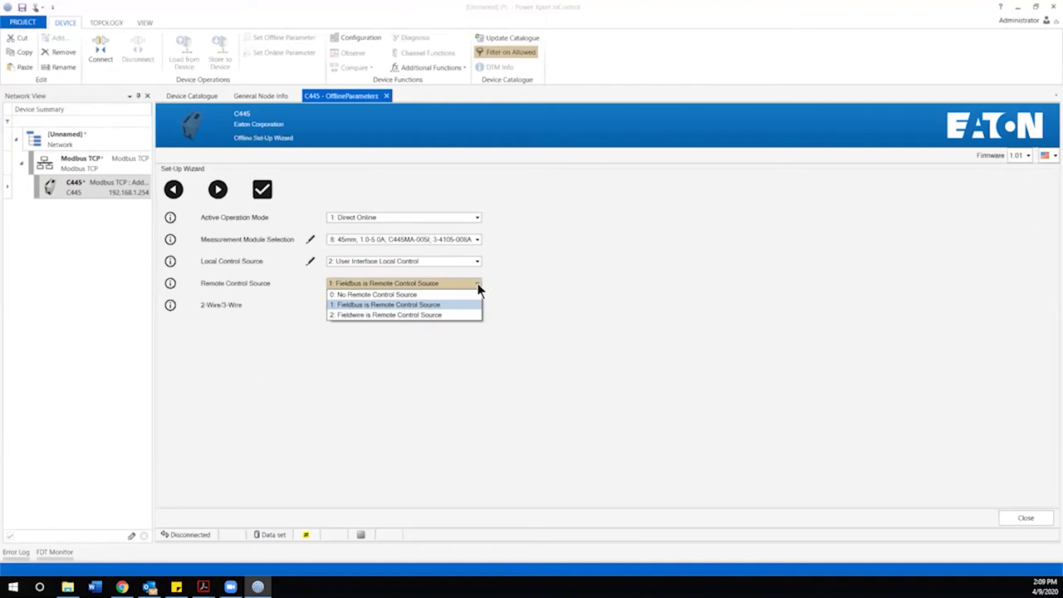
left_click(373, 305)
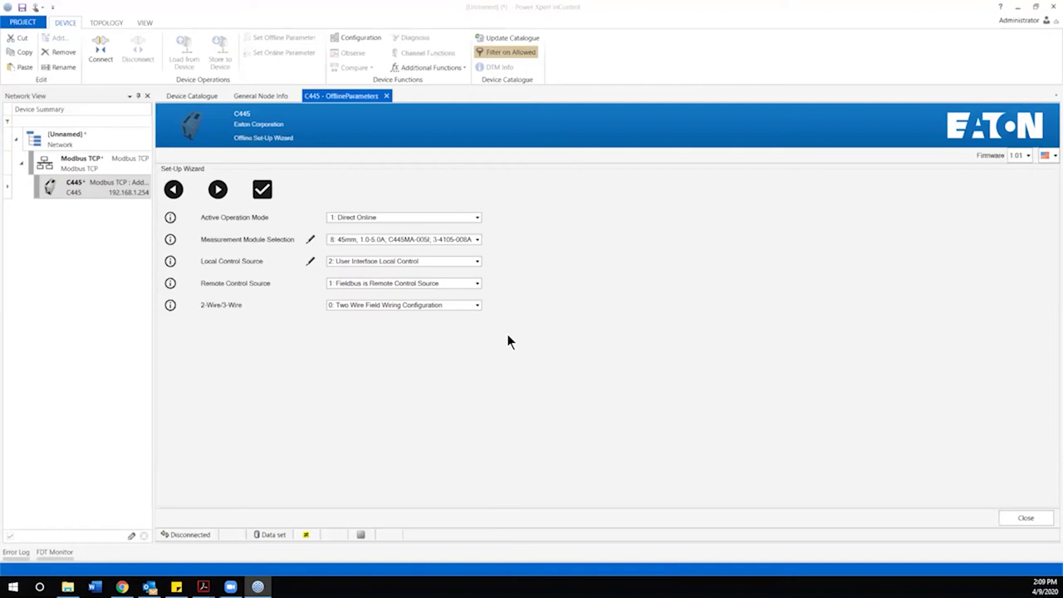
left_click(478, 306)
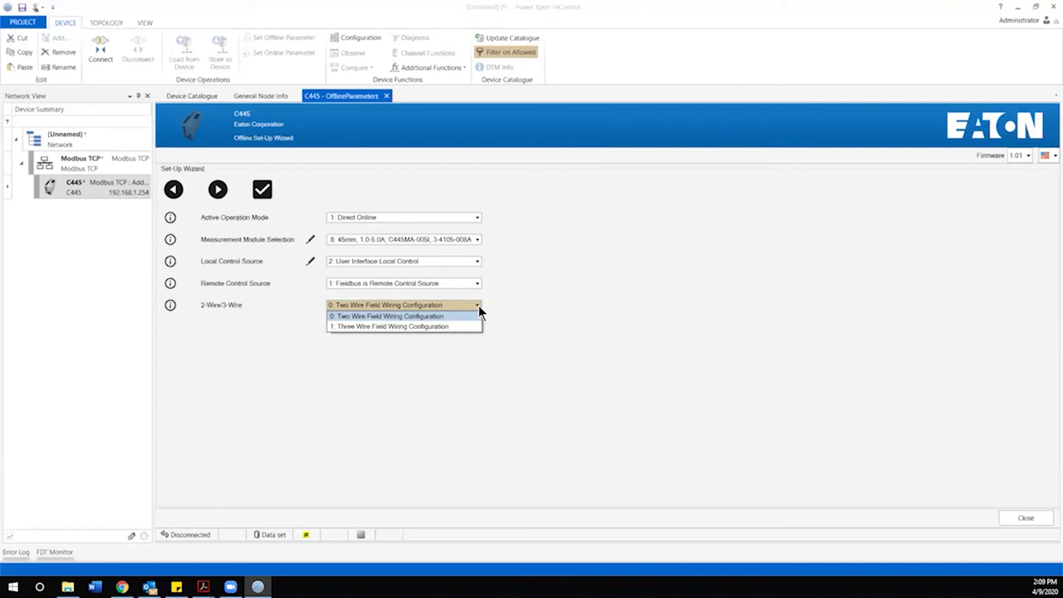
left_click(479, 305)
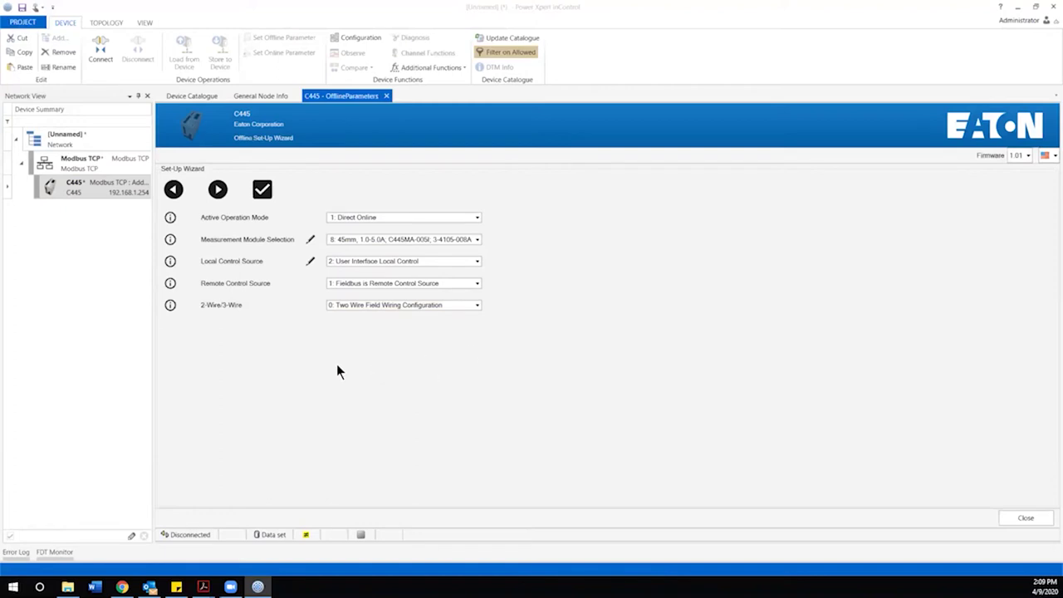
Step: On the motor page, enter Trip Class 20, FLA Motor1 5 A and Rated HP 3
left_click(218, 190)
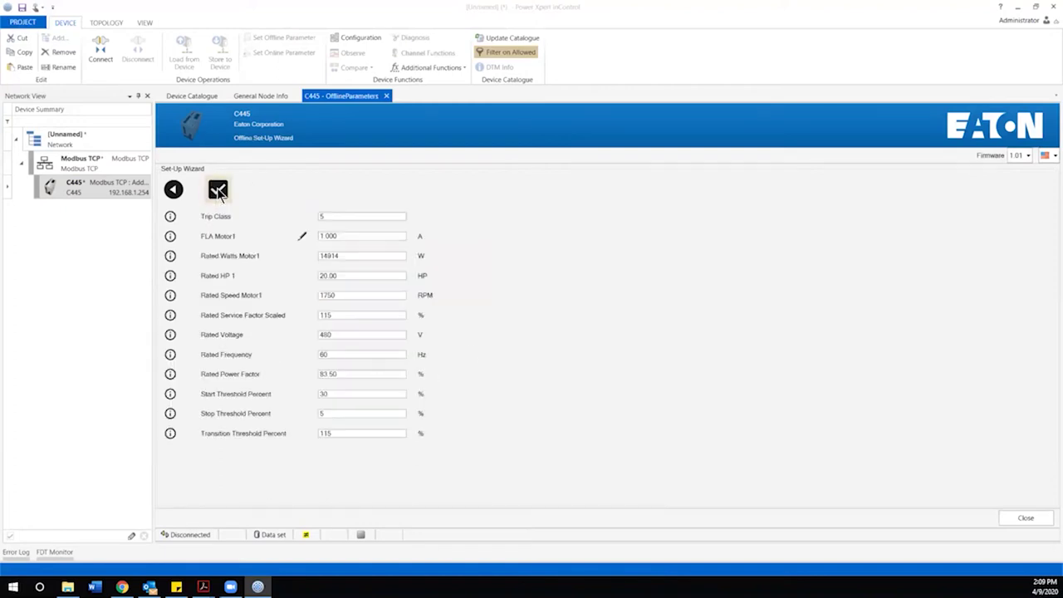
left_click(350, 216)
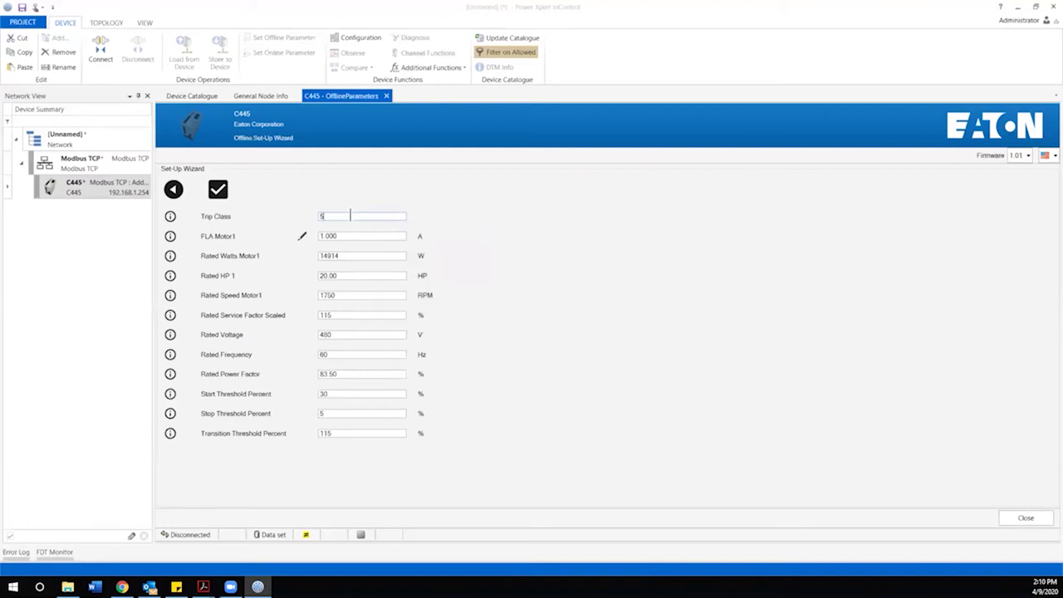
type("20")
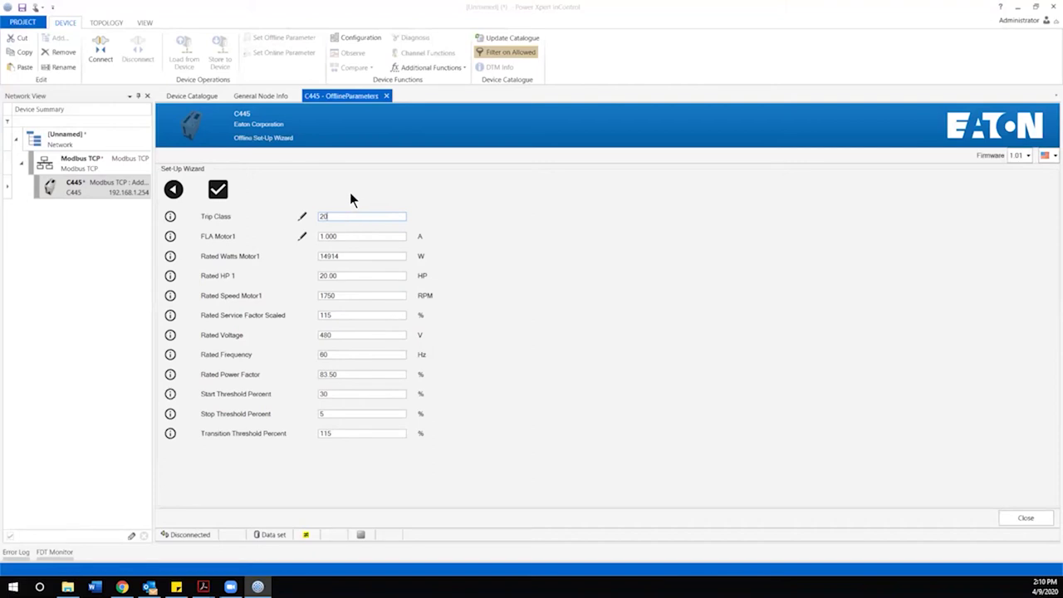
double_click(368, 237)
type("1")
type("5.0")
key("Tab")
key("Tab")
key("Tab")
type("3")
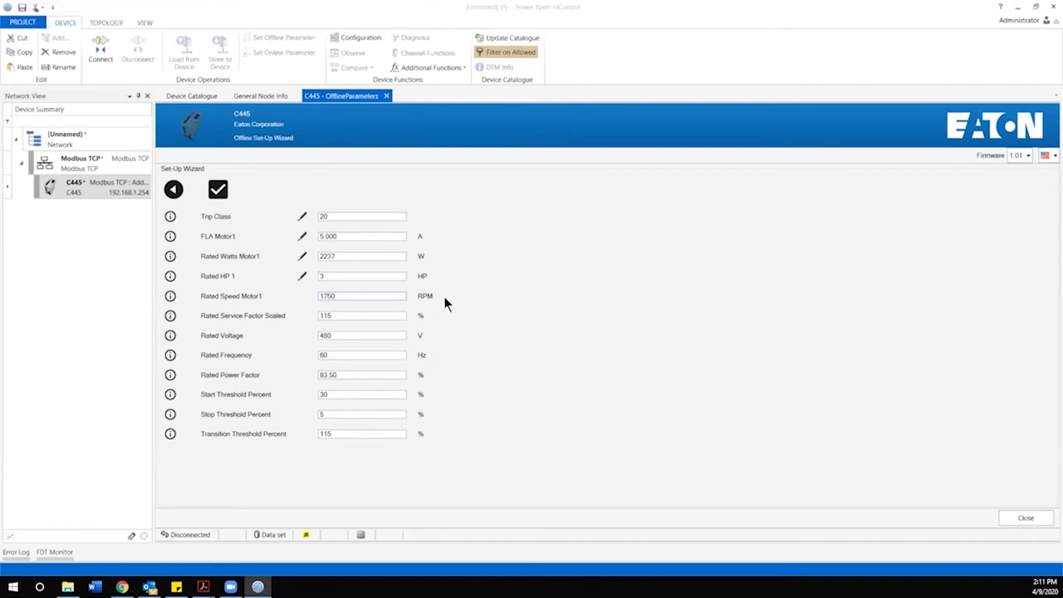
Step: Change Rated Voltage from 480 V to 460 V and begin setting power factor to 83.5%
key("Tab")
key("Tab")
key("BackSpace")
key("BackSpace")
key("BackSpace")
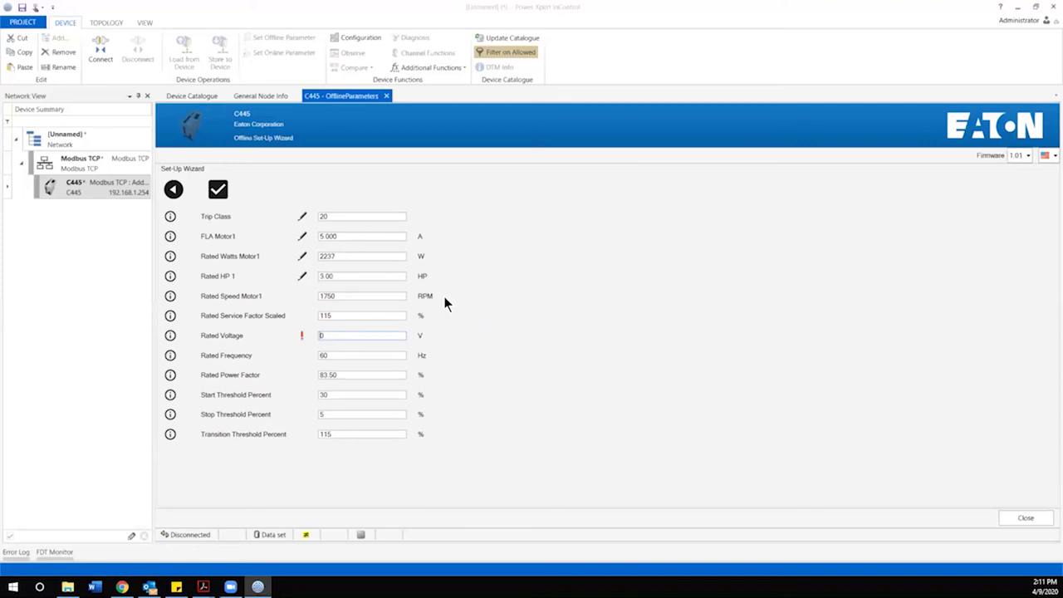
type("460")
key("Tab")
key("BackSpace")
mouse_move(171, 397)
key("Tab")
key("Tab")
key("Tab")
mouse_move(171, 435)
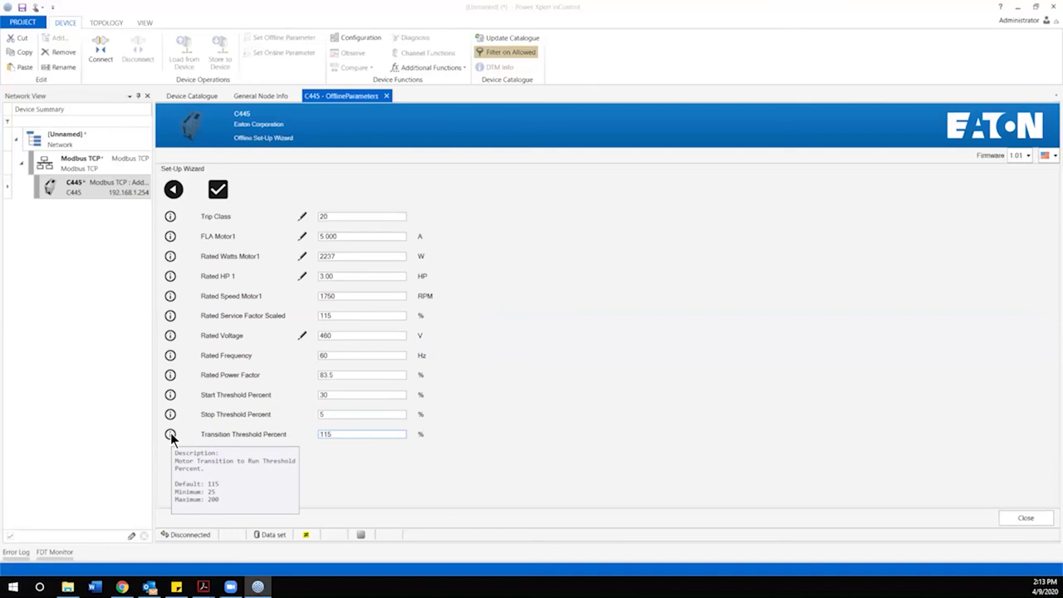
left_click(216, 190)
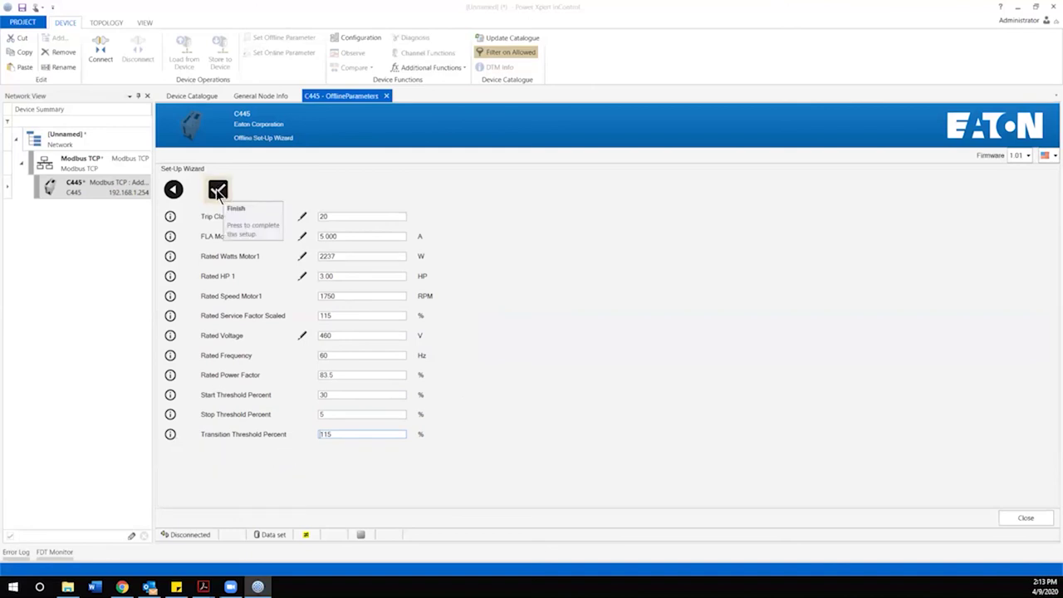
Step: Finish the C445 wizard to show Motor Configuration in the Offline Parametrization view
left_click(217, 189)
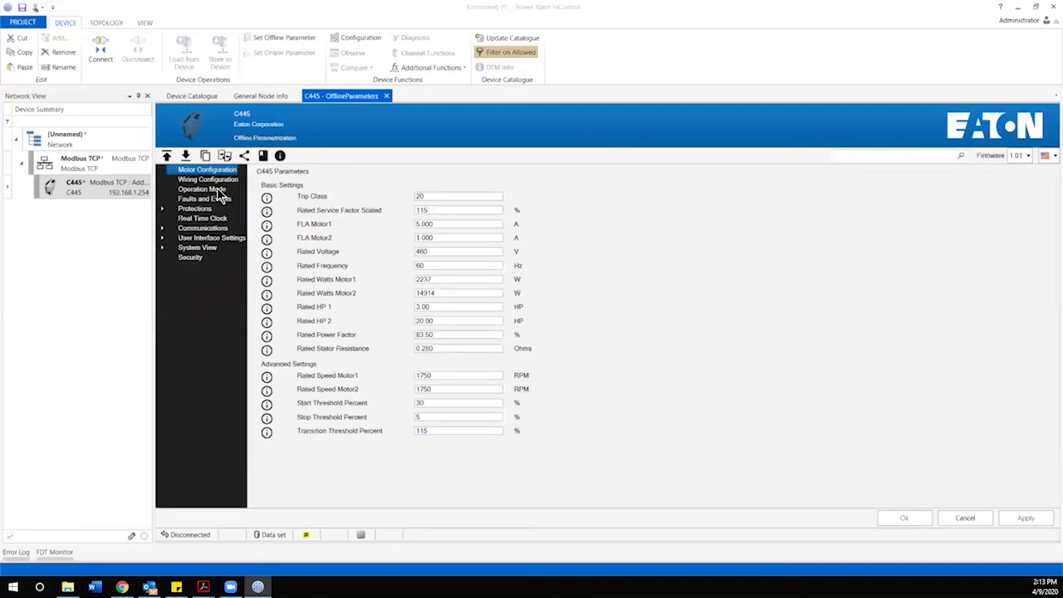